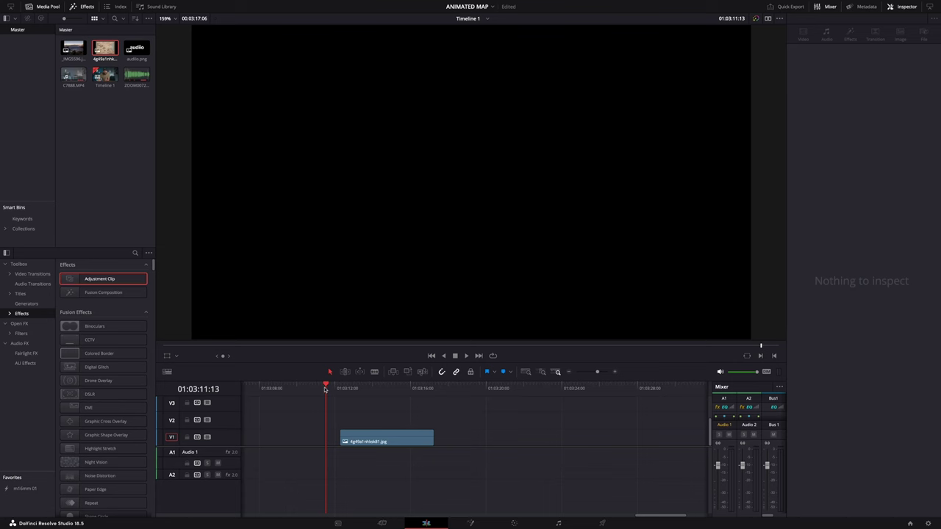
# - Open the map clip on the timeline in Fusion and insert a Paint node after MediaIn1
pyautogui.moveTo(325, 385); pyautogui.dragTo(341, 385)
pyautogui.click(351, 442)
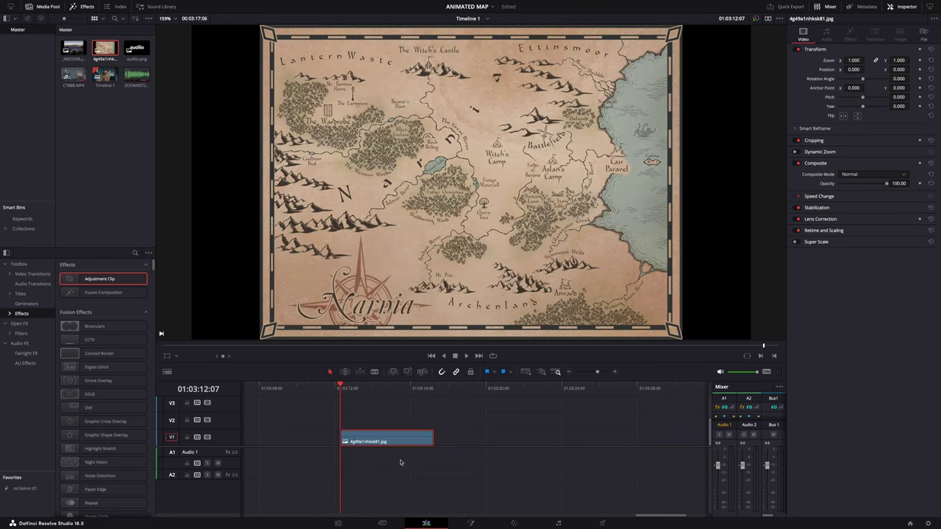
pyautogui.click(470, 524)
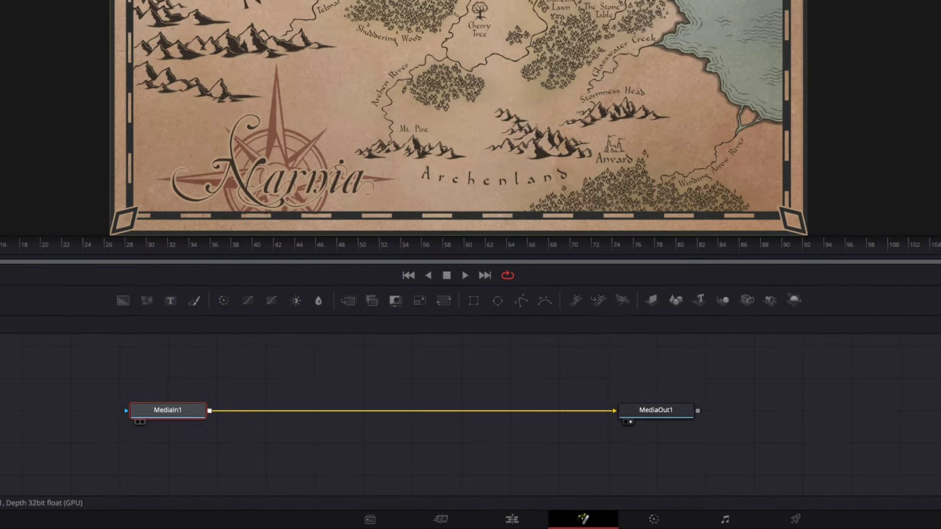
pyautogui.click(194, 301)
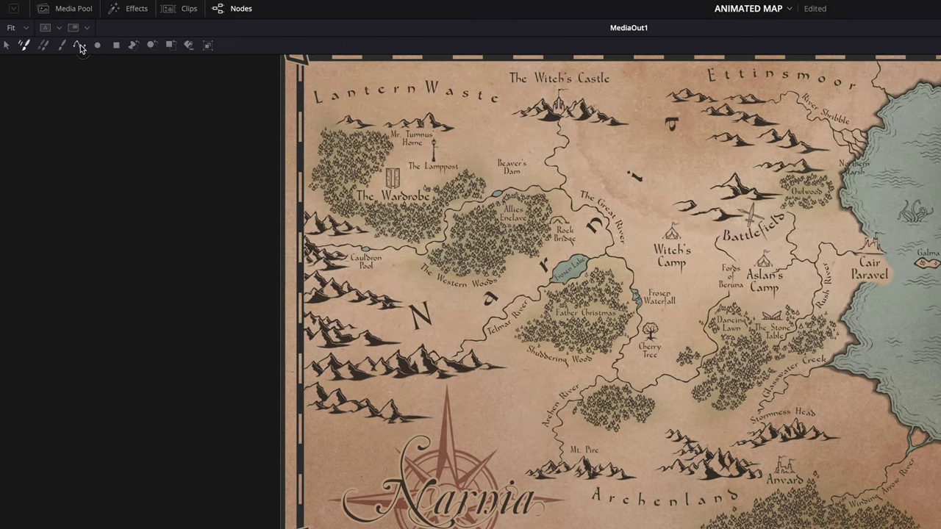
# - Draw a curved polyline stroke from Mt. Pire past the Dancing Lawn and Aslan's Camp to Owlwood, adjusting the curve handle at its middle point
pyautogui.click(80, 45)
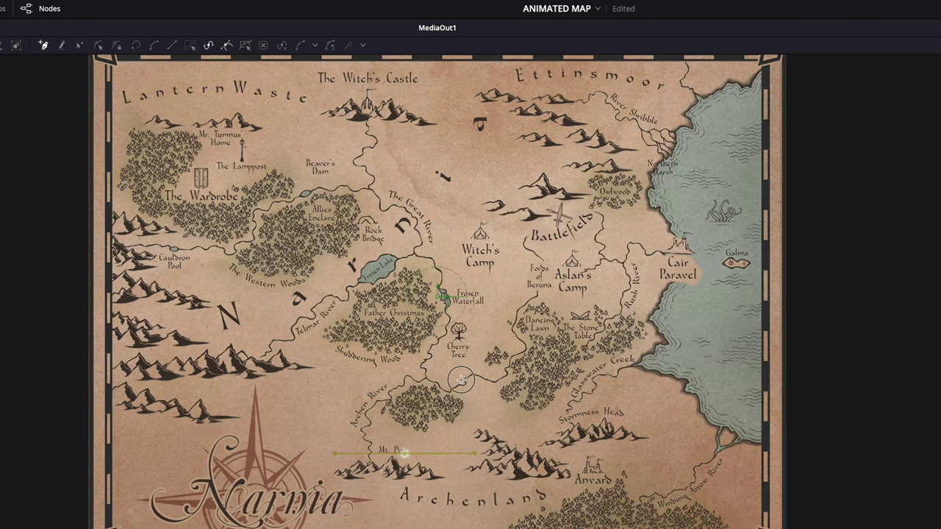
pyautogui.click(461, 380)
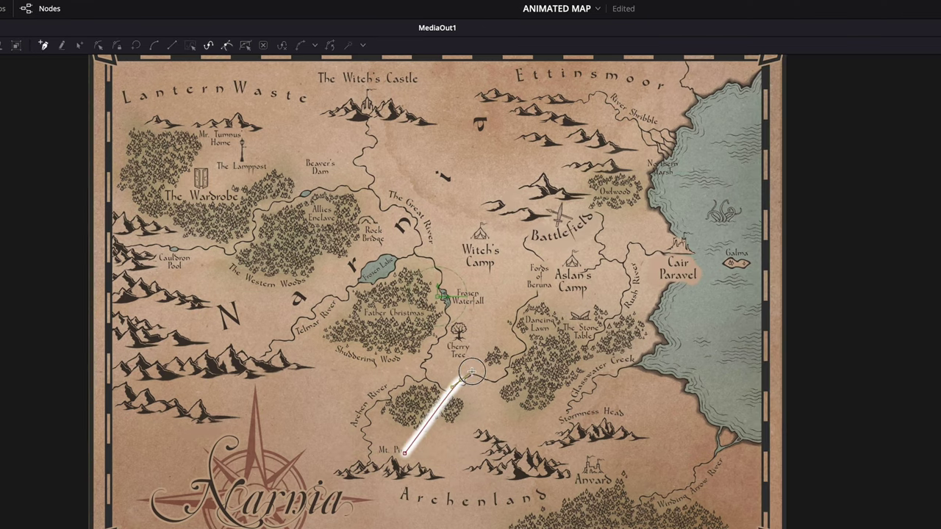
pyautogui.click(513, 332)
pyautogui.click(565, 257)
pyautogui.click(630, 183)
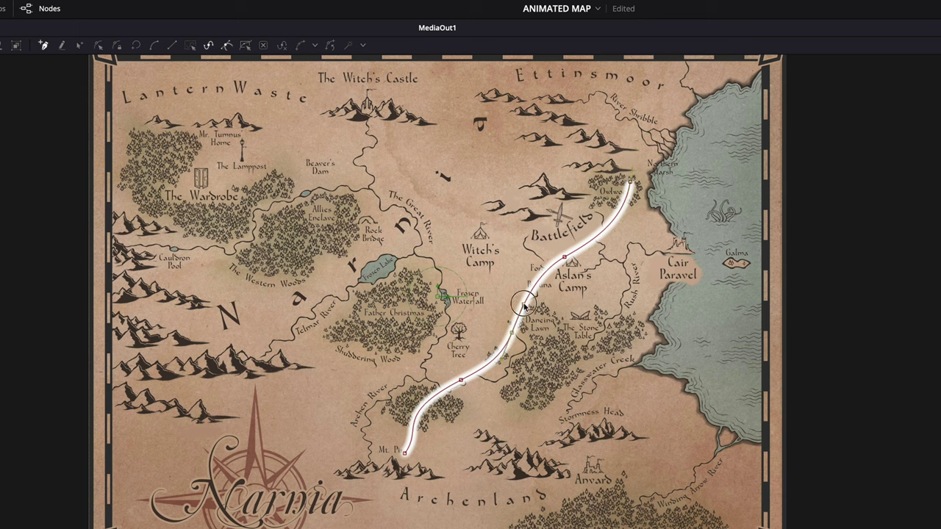
pyautogui.moveTo(524, 303)
pyautogui.mouseDown()
pyautogui.moveTo(498, 318)
pyautogui.moveTo(515, 301)
pyautogui.mouseUp()
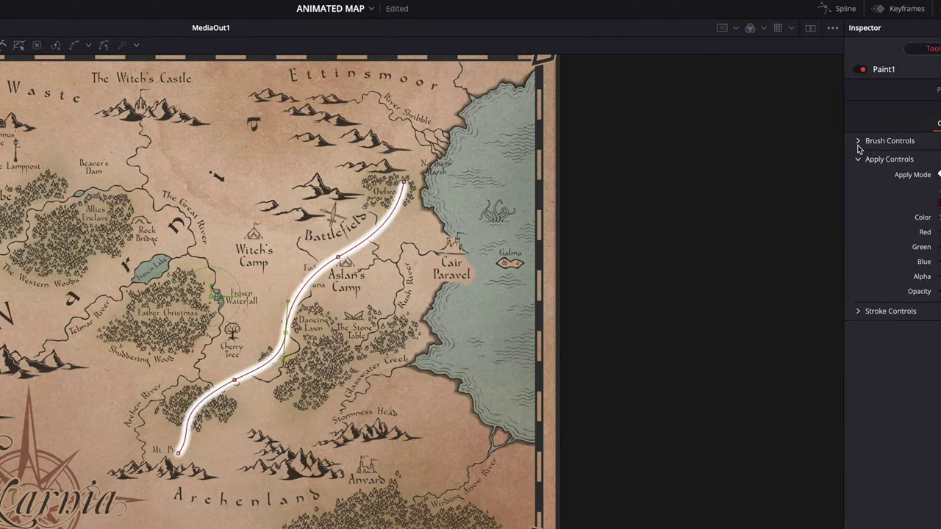
# - Colour the polyline stroke dark red, with red about 0.725, green 0.0 and blue about 0.02
pyautogui.click(858, 142)
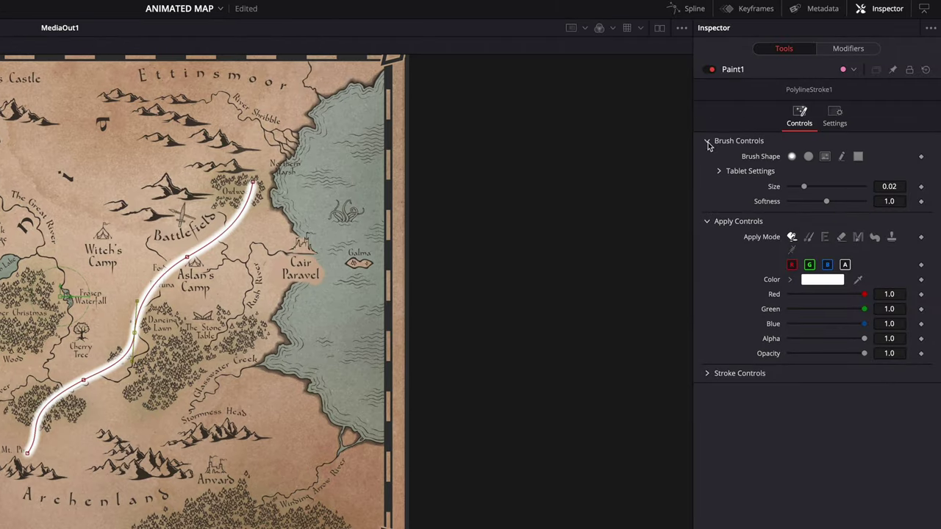
pyautogui.click(832, 284)
pyautogui.click(146, 385)
pyautogui.click(61, 460)
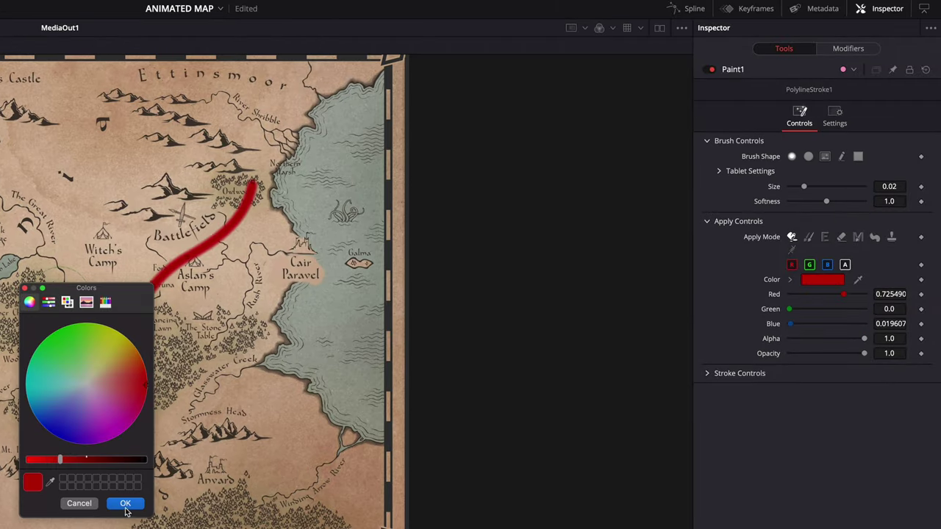
pyautogui.click(126, 507)
# - Give the stroke a hard circular brush of size 0.0094 and set its spacing to 2.0 for a dotted line
pyautogui.click(809, 156)
pyautogui.moveTo(808, 190); pyautogui.dragTo(796, 189)
pyautogui.click(707, 359)
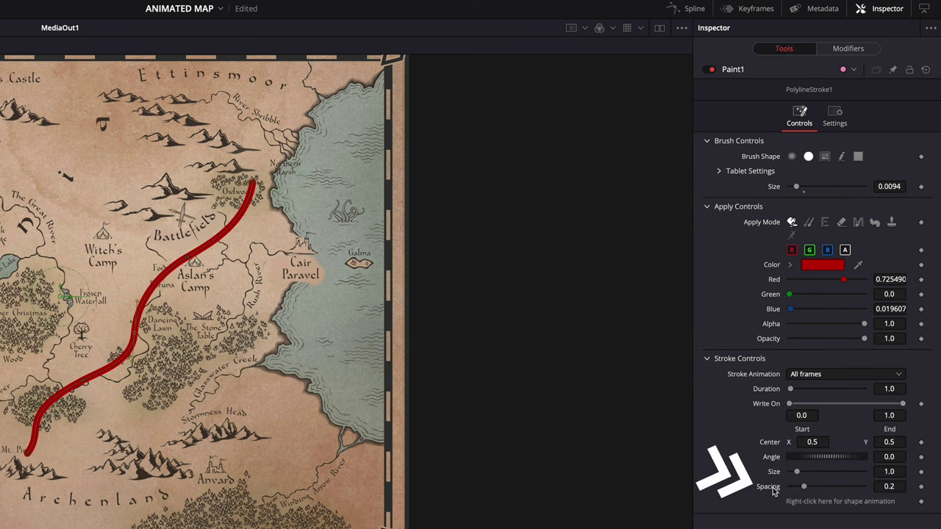
pyautogui.moveTo(806, 487); pyautogui.dragTo(864, 487)
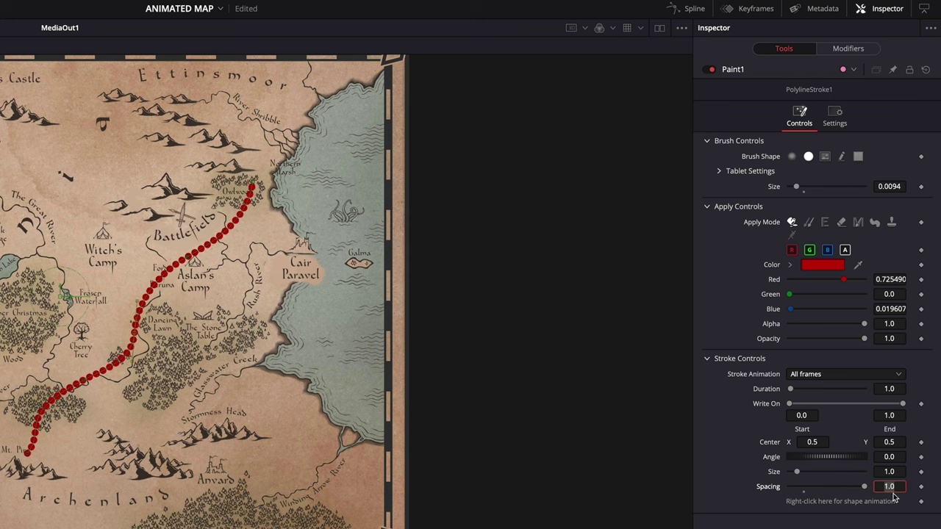
pyautogui.write('2')
pyautogui.press('Tab')
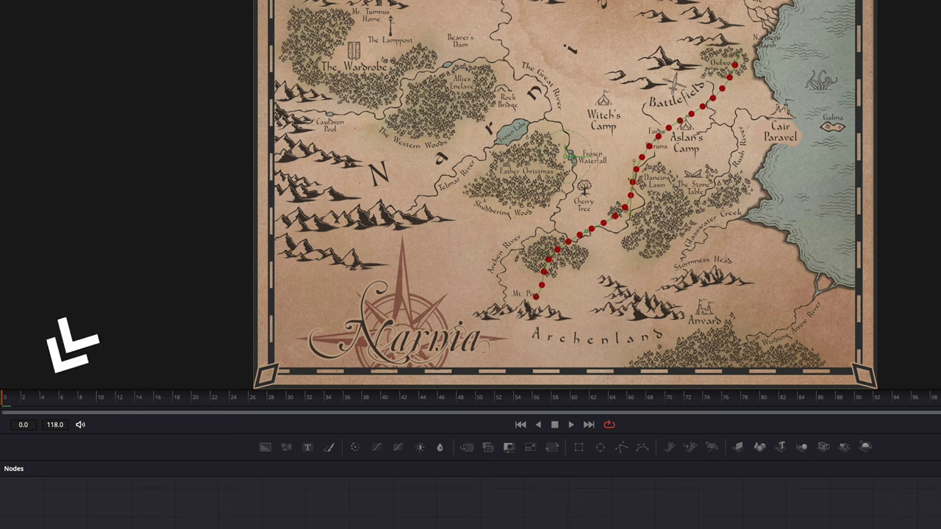
# - Keyframe the stroke's Write On end from 0.0 at frame 0 to 1.0 at frame 118, and preview the animation
pyautogui.moveTo(68, 402); pyautogui.dragTo(5, 404)
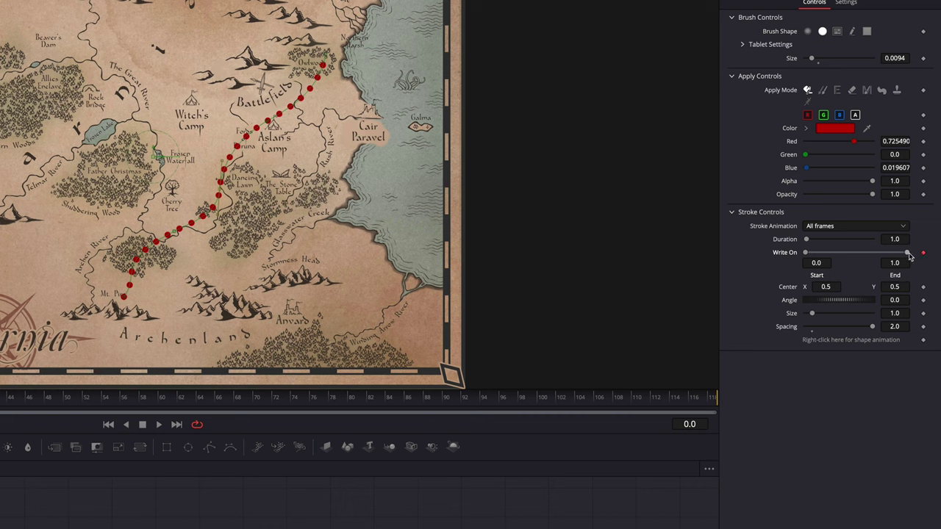
pyautogui.moveTo(899, 255); pyautogui.dragTo(812, 258)
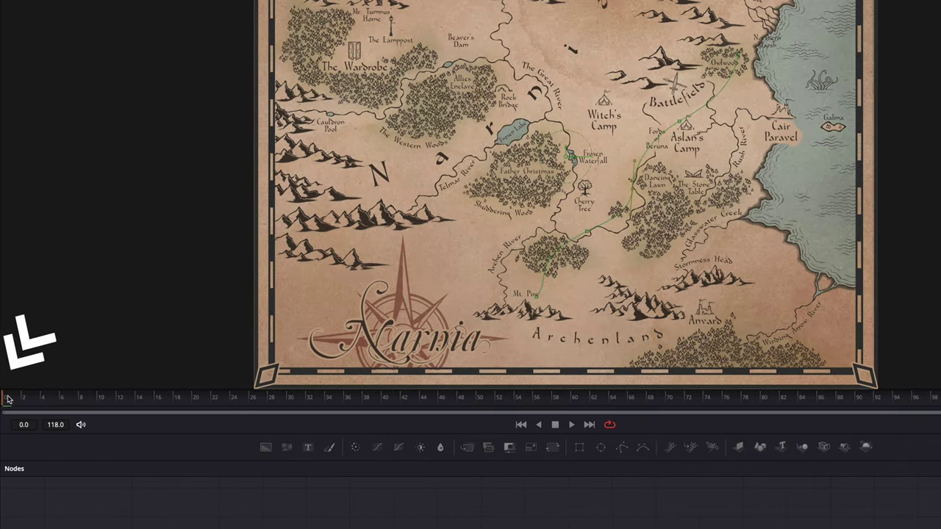
pyautogui.moveTo(258, 401); pyautogui.dragTo(738, 401)
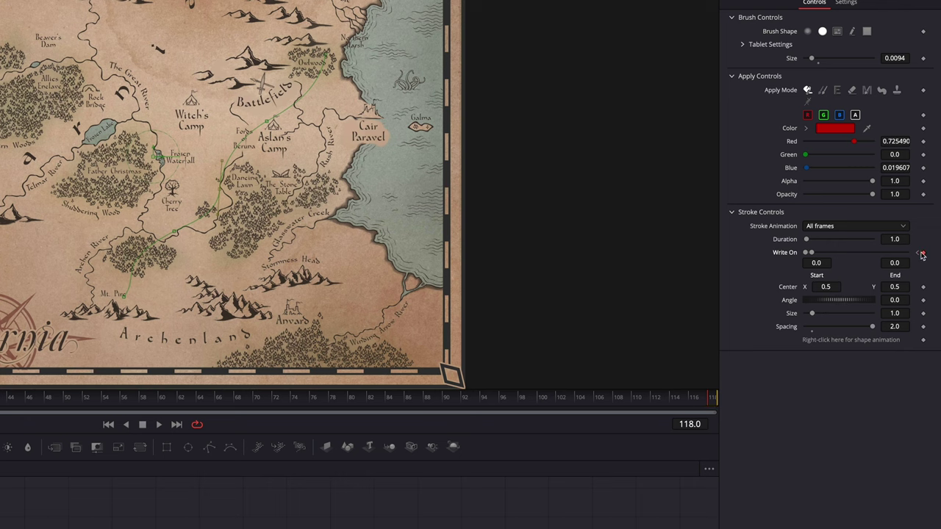
pyautogui.moveTo(812, 253); pyautogui.dragTo(880, 259)
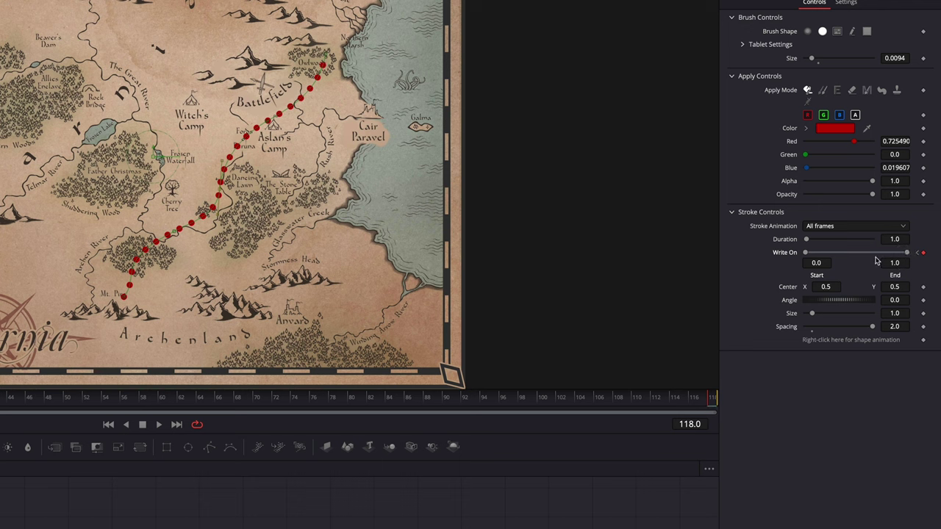
pyautogui.press('space')
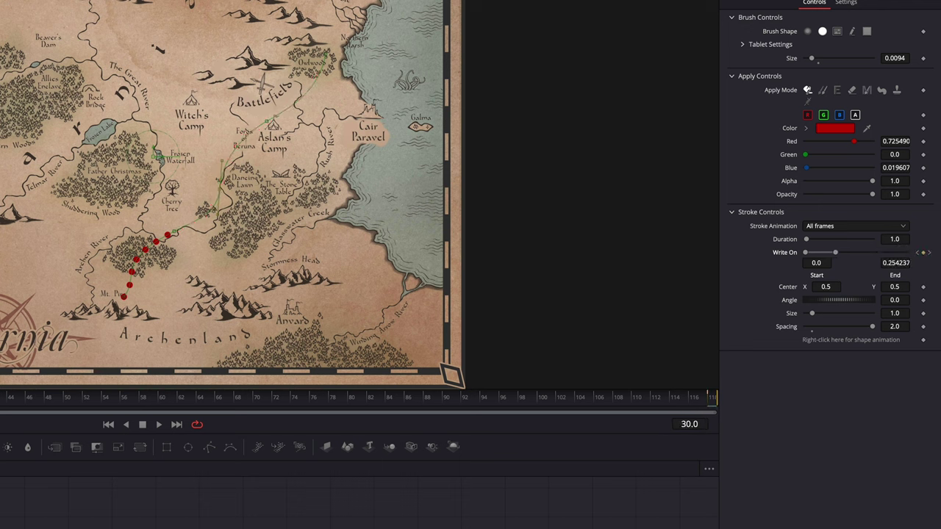
pyautogui.moveTo(127, 399); pyautogui.dragTo(573, 396)
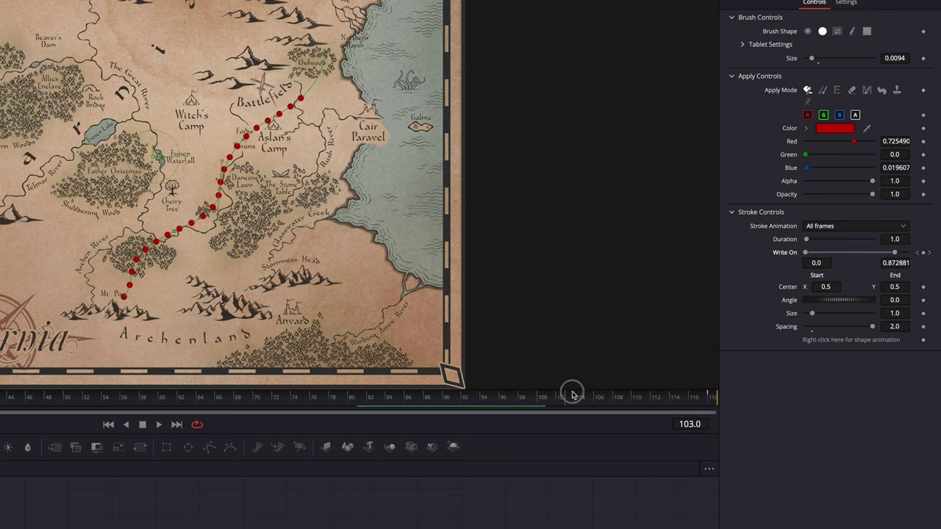
pyautogui.moveTo(641, 398); pyautogui.dragTo(203, 398)
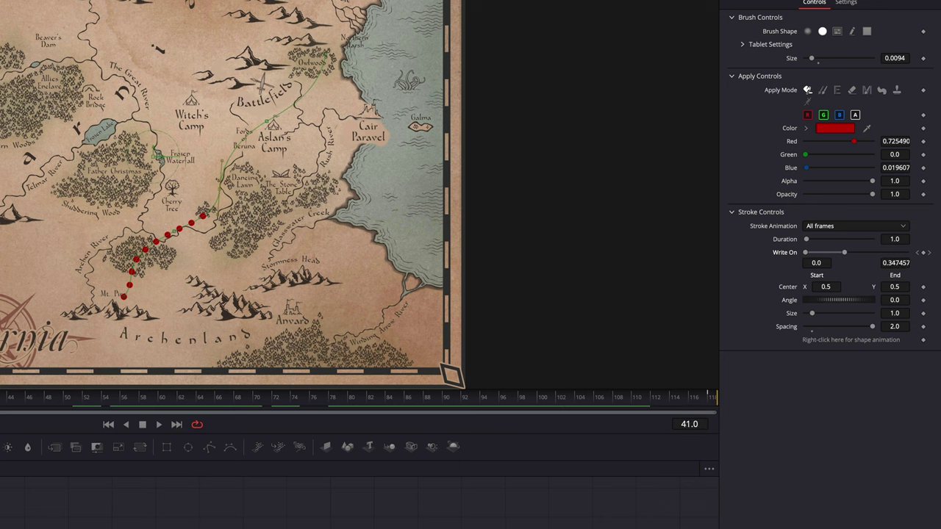
pyautogui.moveTo(6, 398); pyautogui.dragTo(0, 398)
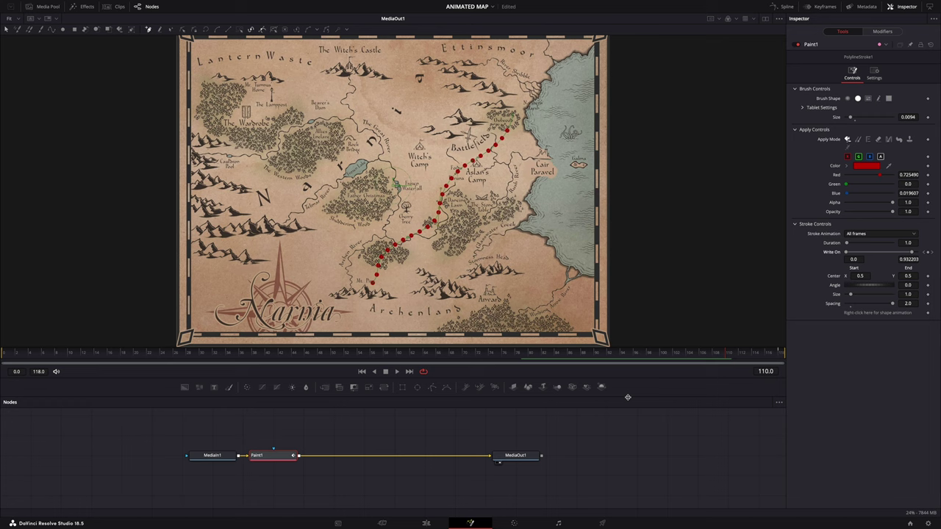
# - Paste a duplicate of the Paint node and colour its stroke bright yellow, with red 1.0, green 0.921568 and blue 0.0
pyautogui.hotkey('ctrl', 'v')
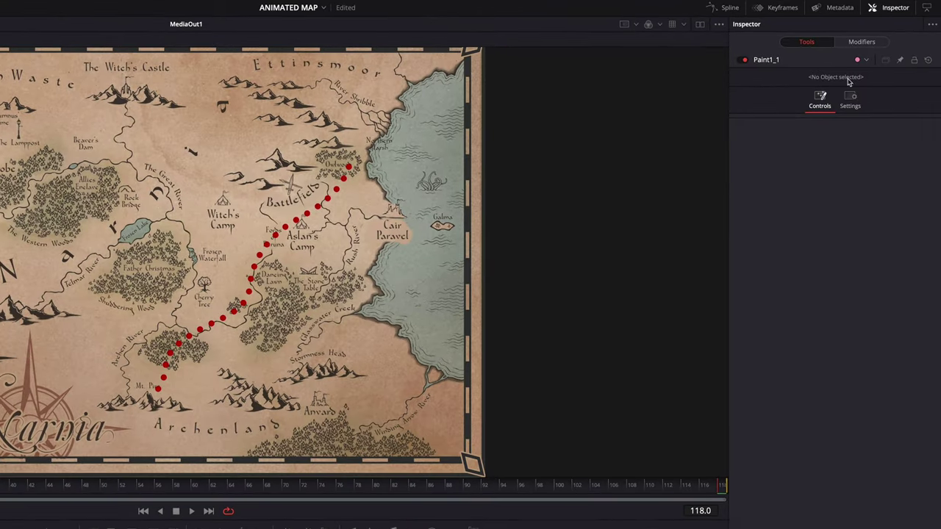
pyautogui.click(855, 43)
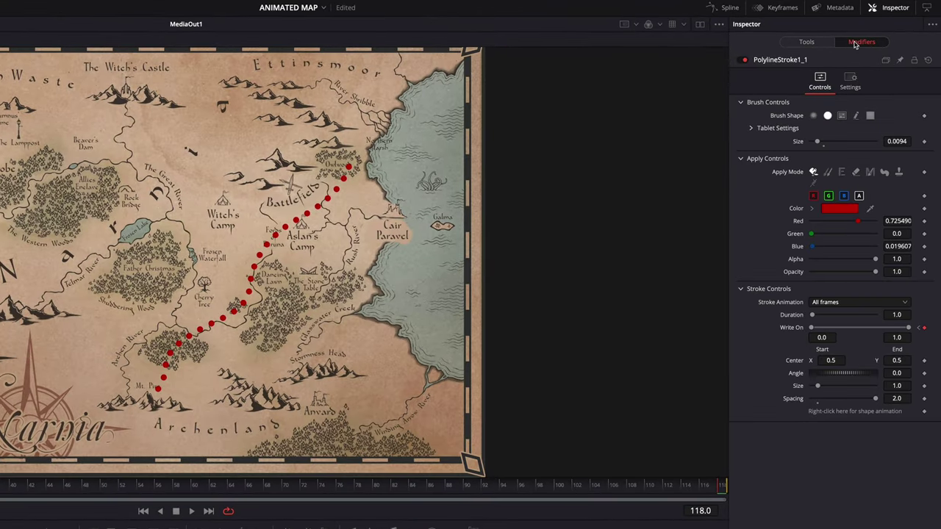
pyautogui.click(839, 208)
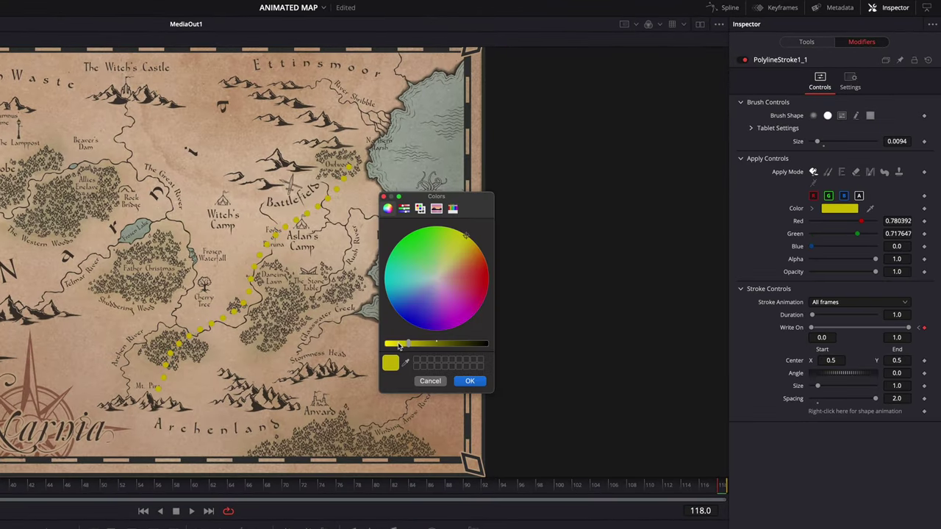
pyautogui.click(469, 382)
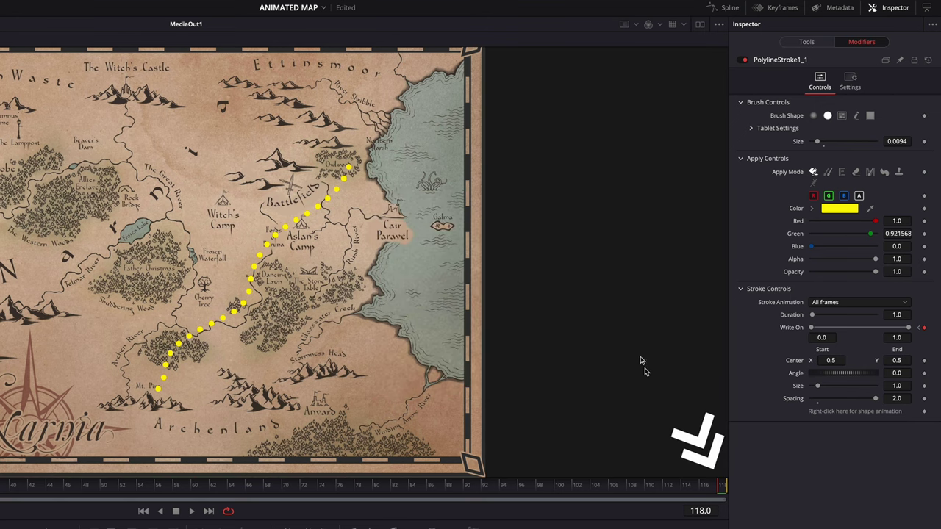
# - At frame 0, set the yellow stroke's Write On end to 0.001 and its spacing to 0.0
pyautogui.moveTo(697, 489); pyautogui.dragTo(0, 494)
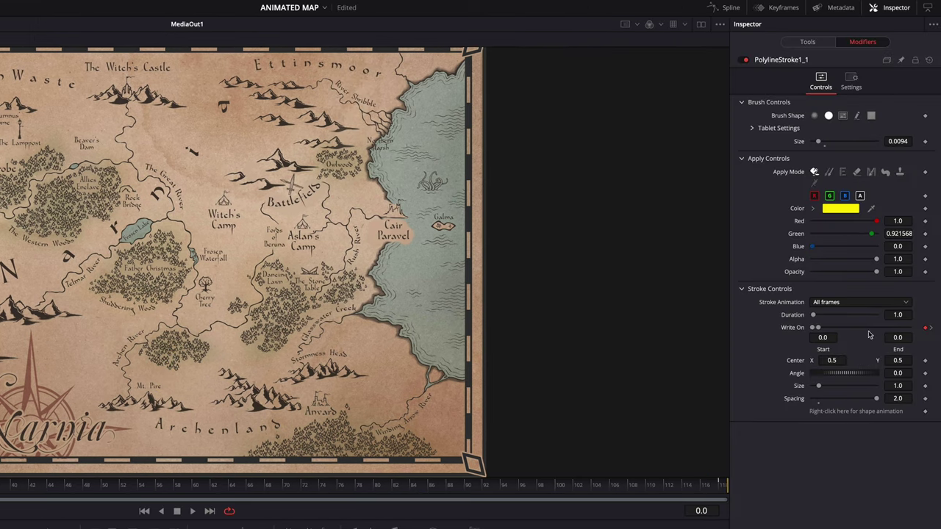
pyautogui.click(898, 337)
pyautogui.write('0')
pyautogui.press('Return')
pyautogui.write('01')
pyautogui.press('Tab')
pyautogui.moveTo(876, 403); pyautogui.dragTo(825, 401)
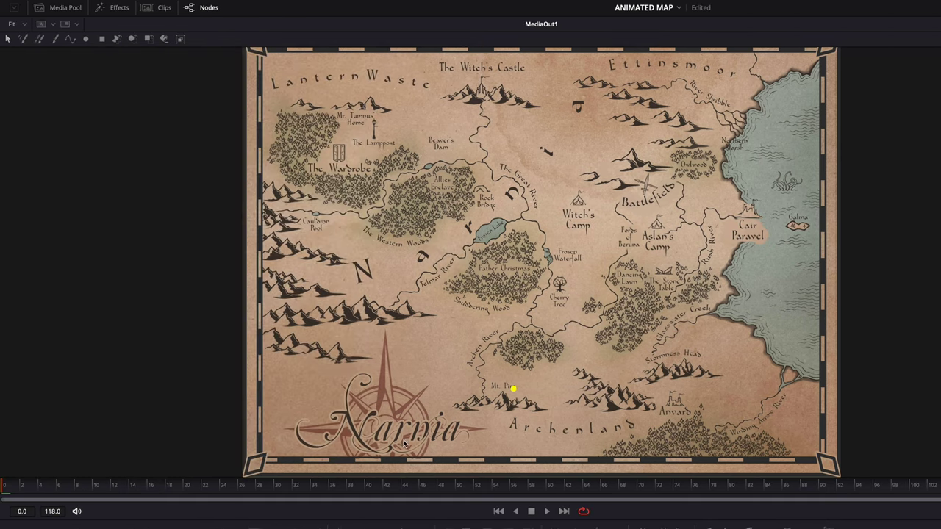
# - At frame 118, set the yellow stroke's Write On start to 0.999 and scrub through the moving dot's animation
pyautogui.moveTo(31, 490)
pyautogui.mouseDown()
pyautogui.moveTo(475, 514)
pyautogui.moveTo(717, 497)
pyautogui.mouseUp()
pyautogui.click(828, 336)
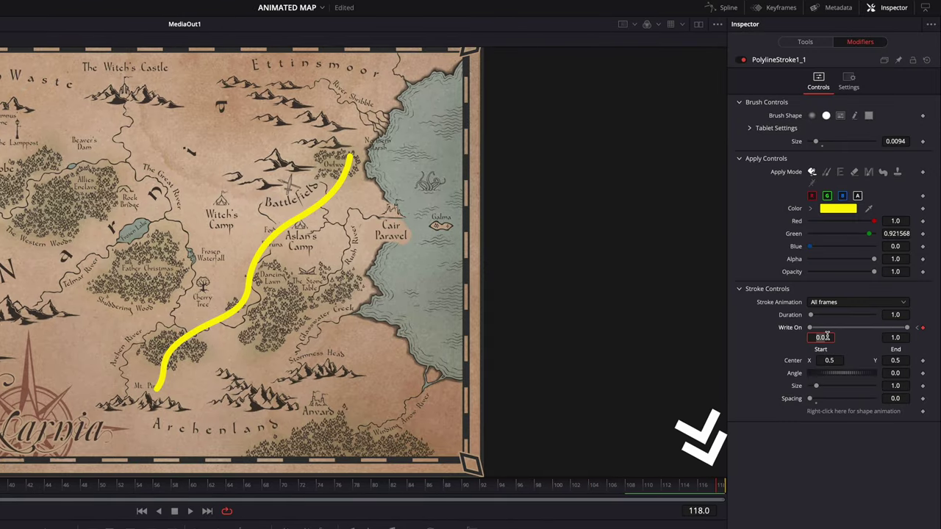
pyautogui.write('0.999')
pyautogui.press('Tab')
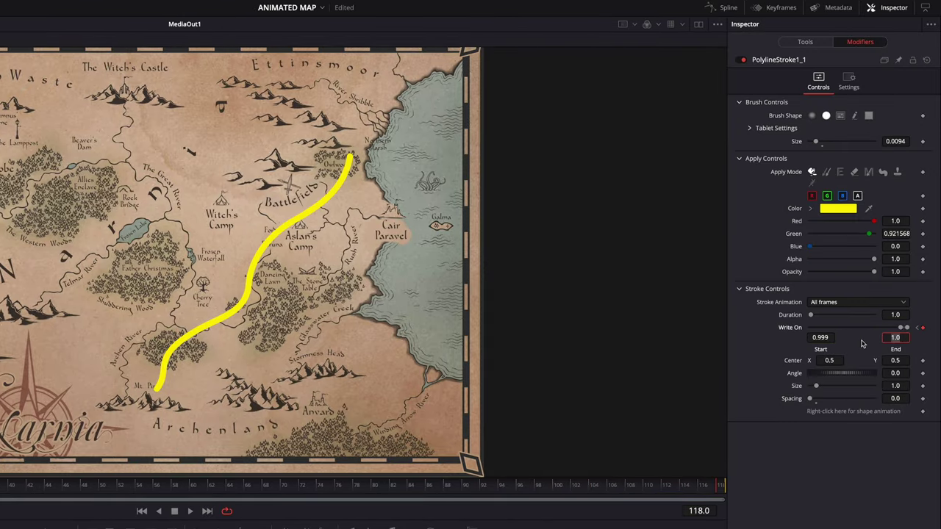
pyautogui.moveTo(717, 486); pyautogui.dragTo(1, 487)
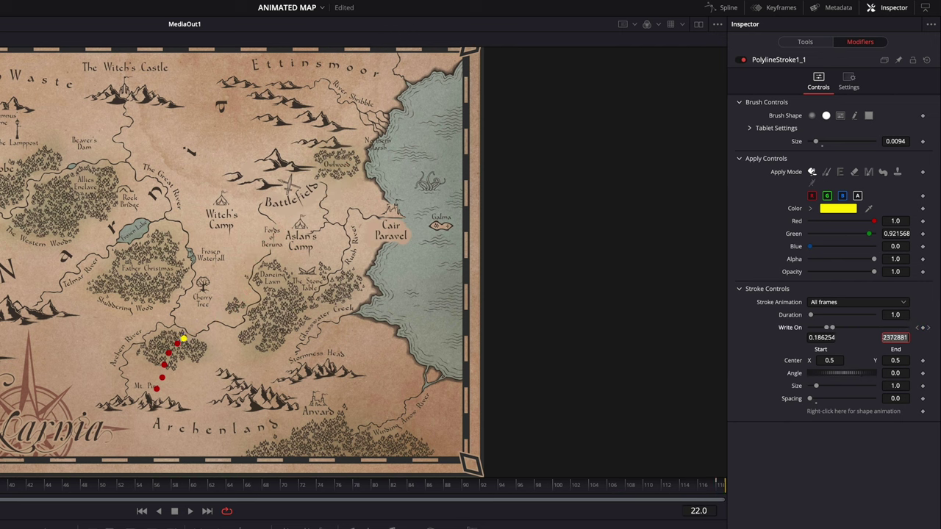
pyautogui.moveTo(6, 488); pyautogui.dragTo(248, 480)
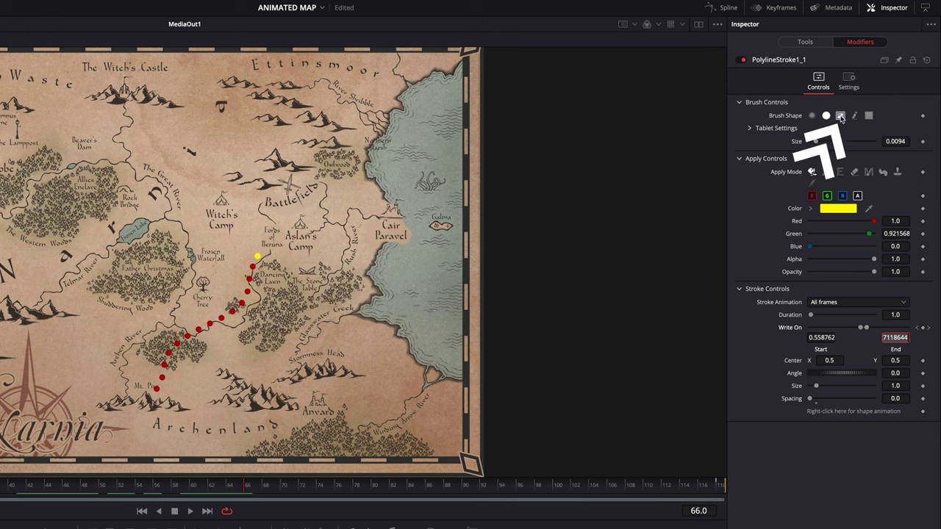
# - Switch the yellow stroke to an image brush shape and choose the leaf_gold_h brush
pyautogui.click(841, 116)
pyautogui.click(827, 168)
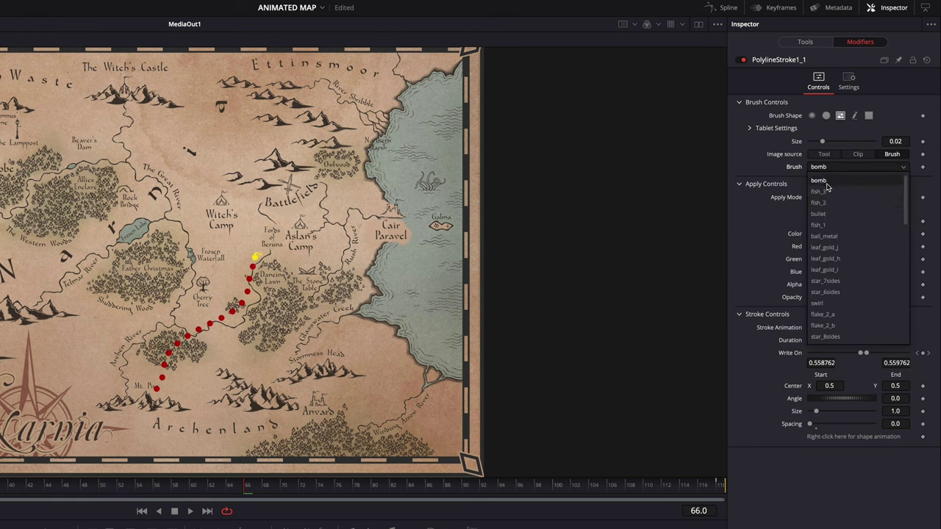
pyautogui.click(828, 262)
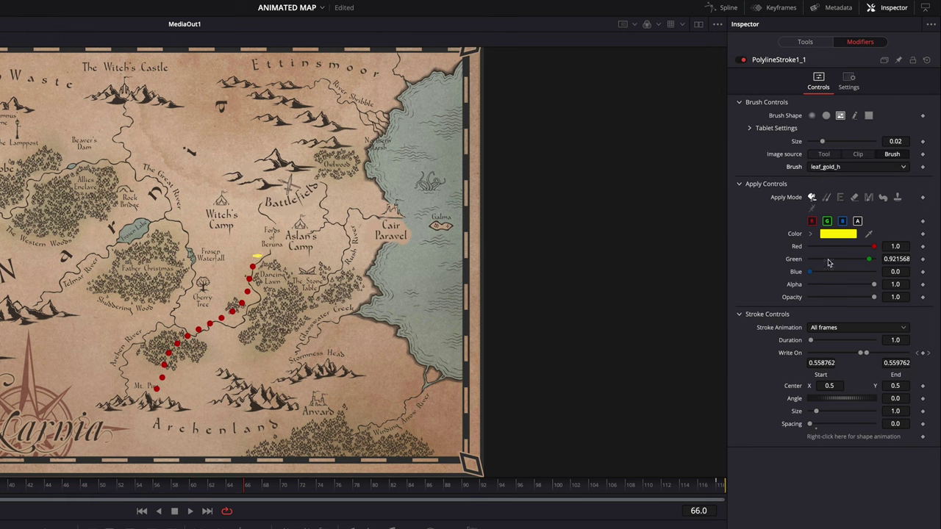
# - Use dotted-lightning-small.png as the image brush's clip source at size 0.0331 and set the apply mode to Merge
pyautogui.click(857, 154)
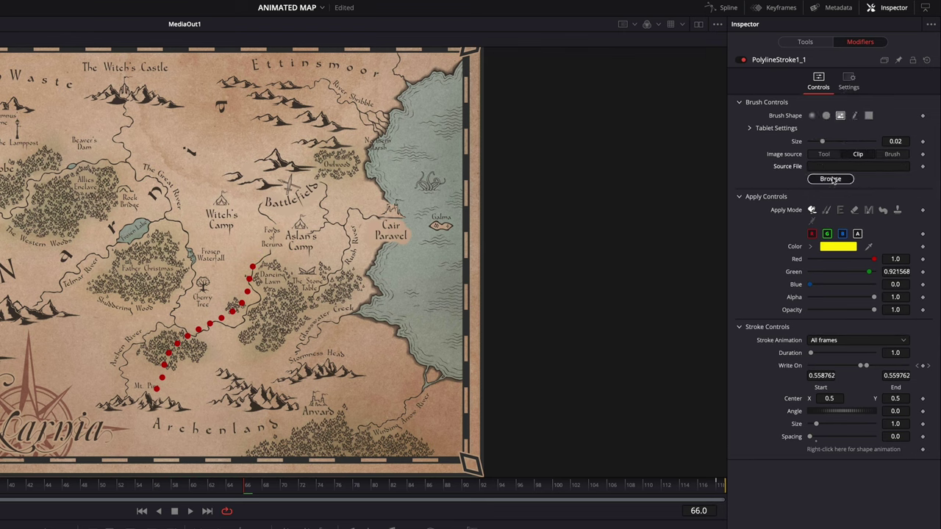
pyautogui.click(832, 180)
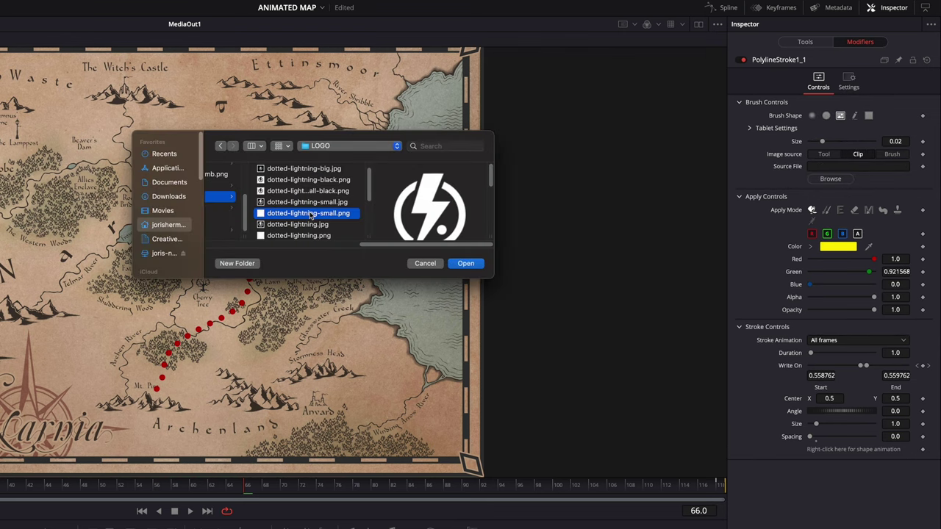
pyautogui.doubleClick(309, 213)
pyautogui.moveTo(68, 486); pyautogui.dragTo(196, 498)
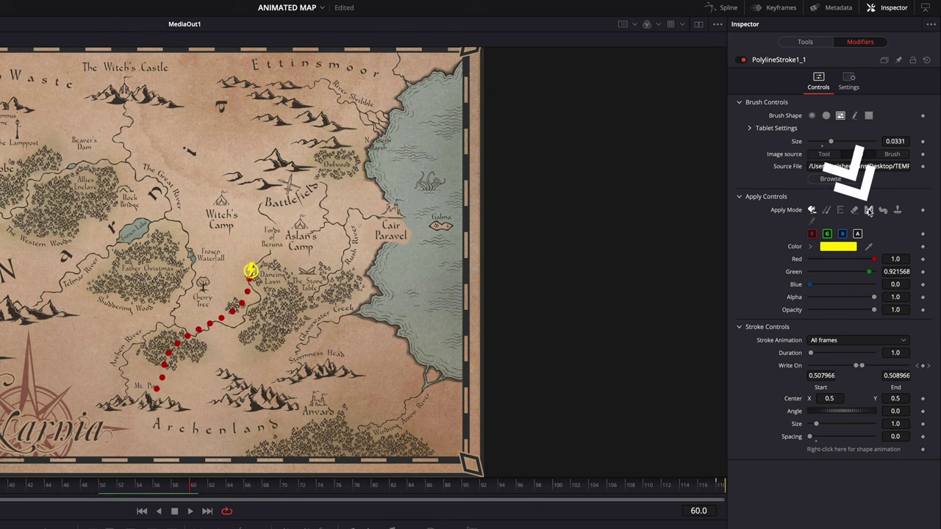
pyautogui.click(869, 211)
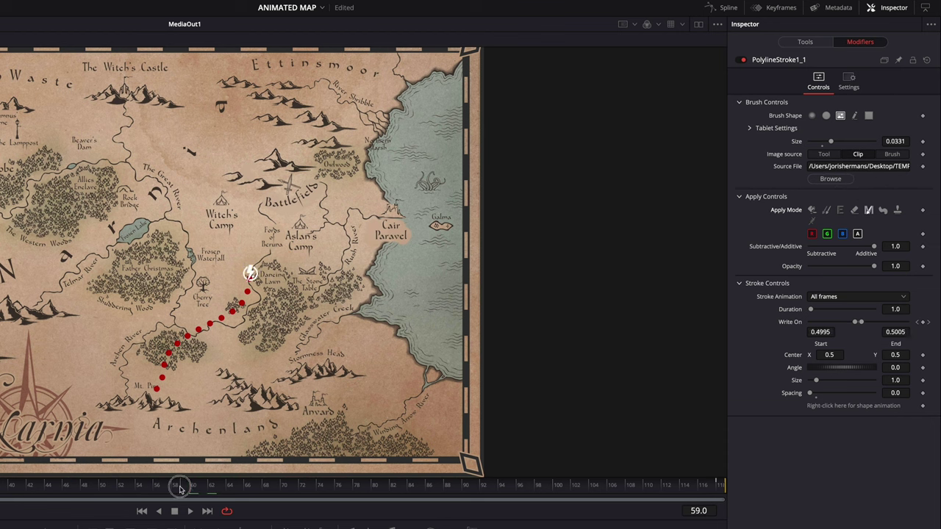